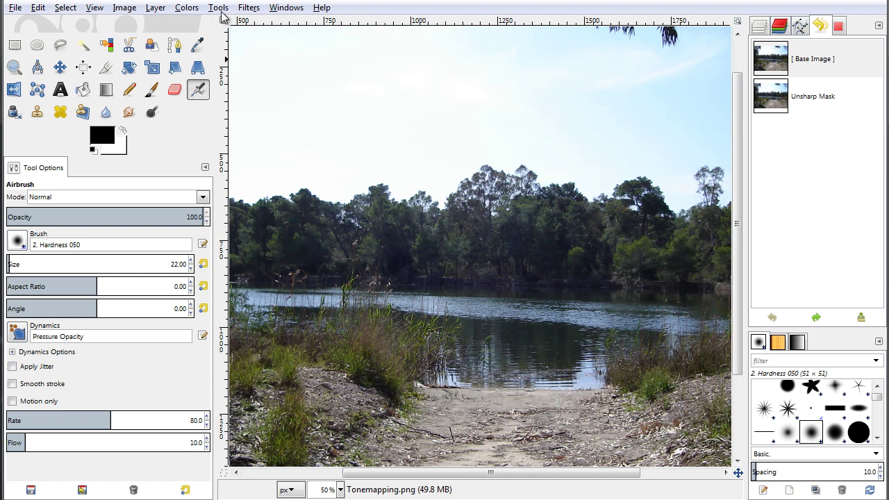
Preview the Unsharp Mask settings and cancel them, then inspect the treetops at 100% zoom
click(247, 9)
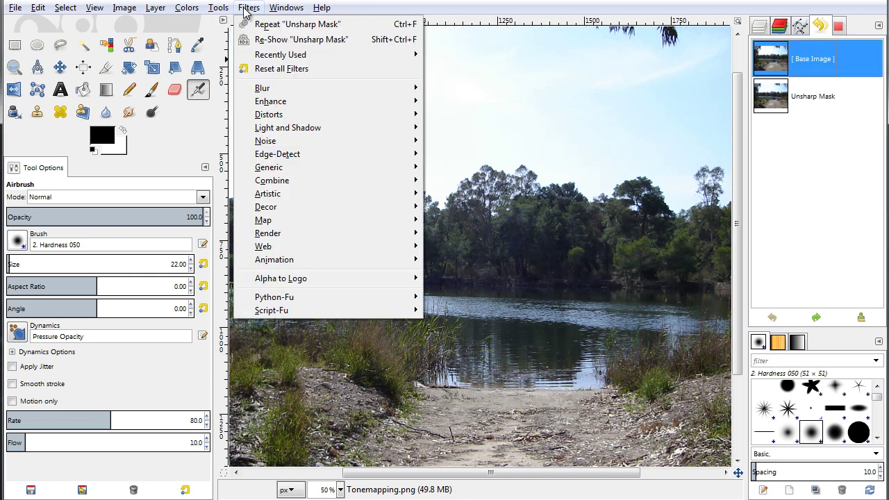
mouse_move(264, 103)
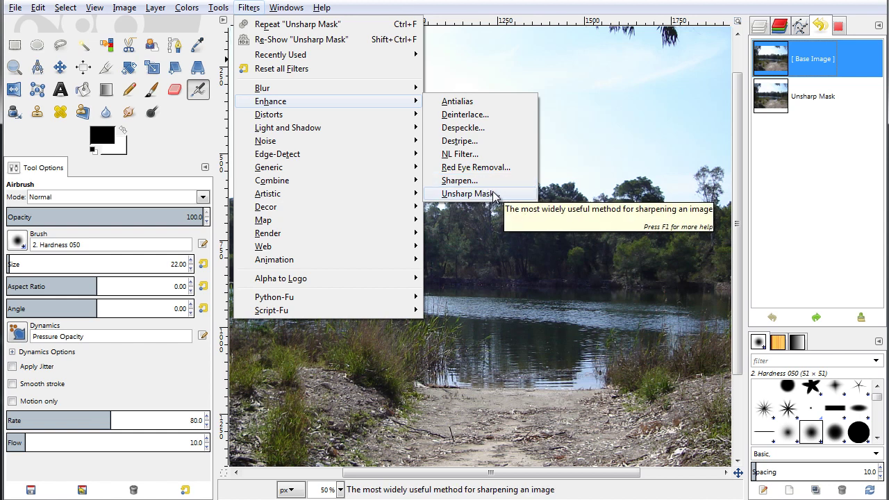
click(493, 196)
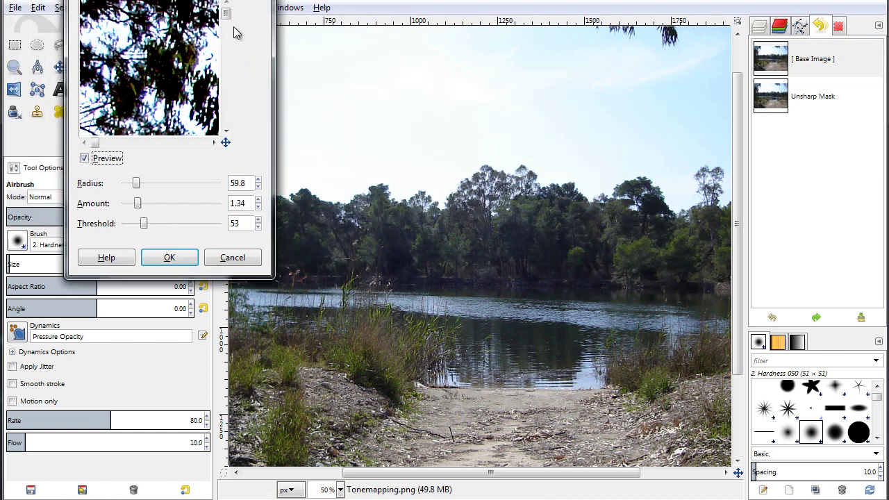
click(285, 311)
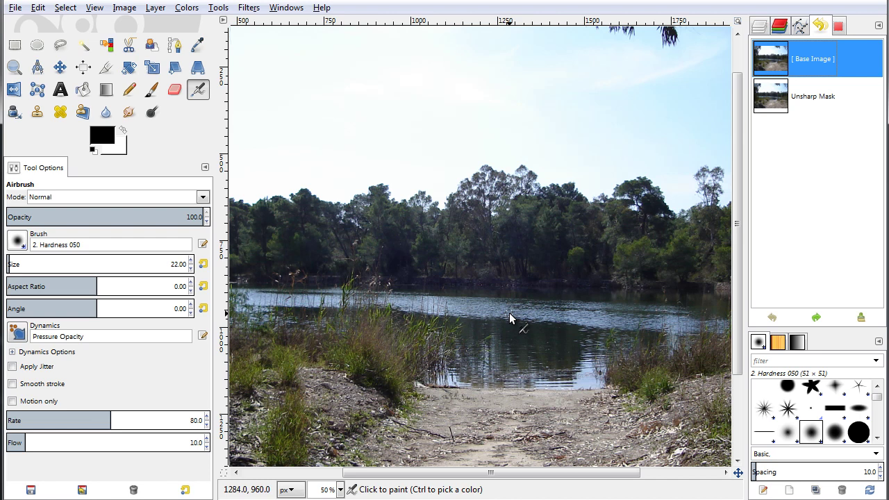
key(1)
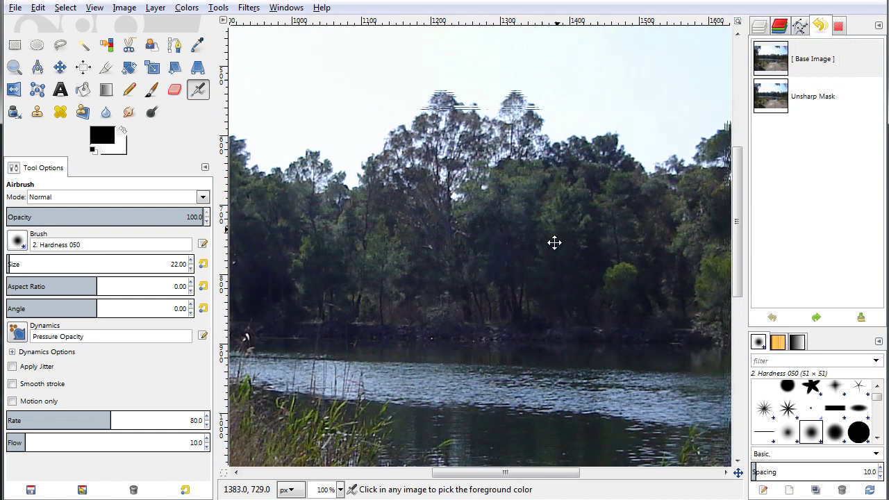
drag(554, 243, 555, 315)
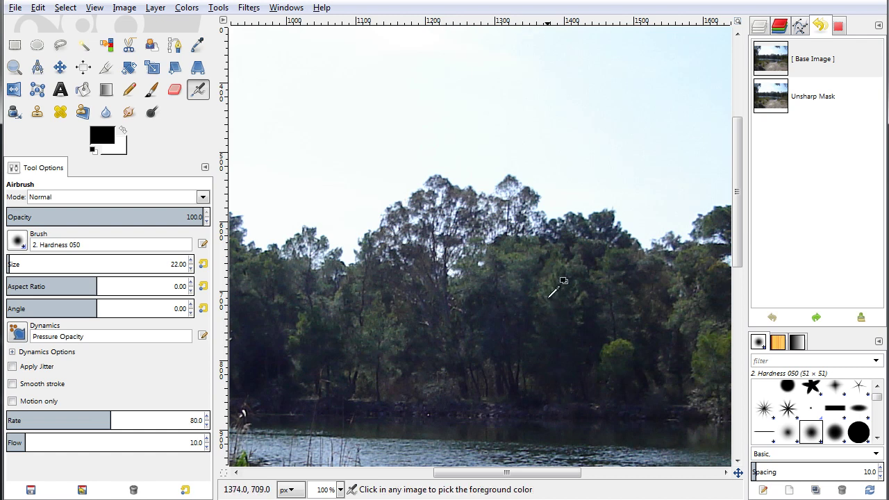
scroll(554, 292, down, 2)
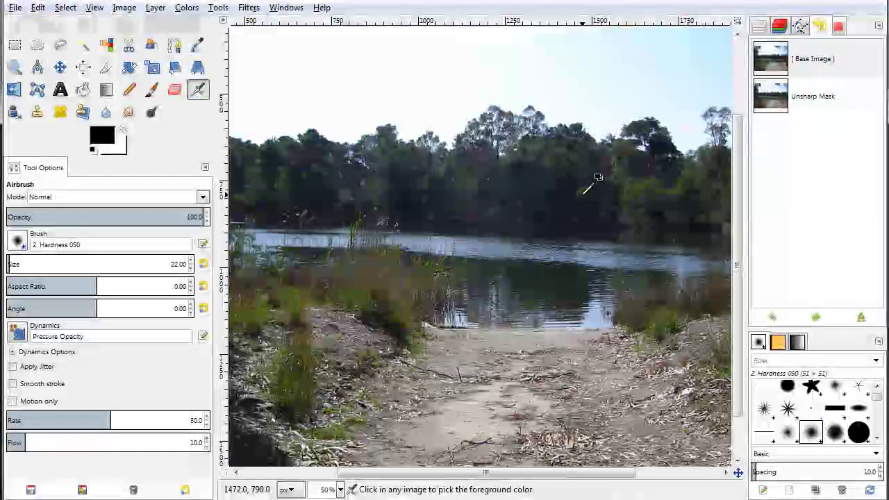
Duplicate the Tonemapping.png layer from the Layers panel
click(758, 32)
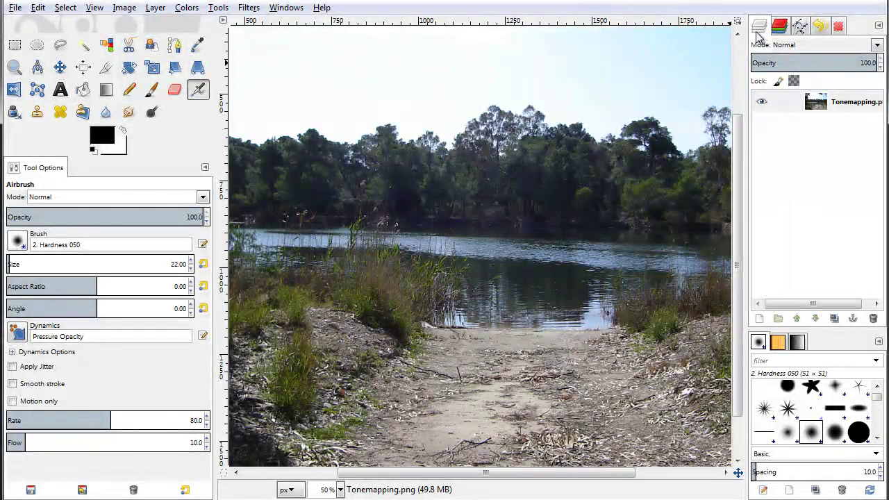
click(847, 101)
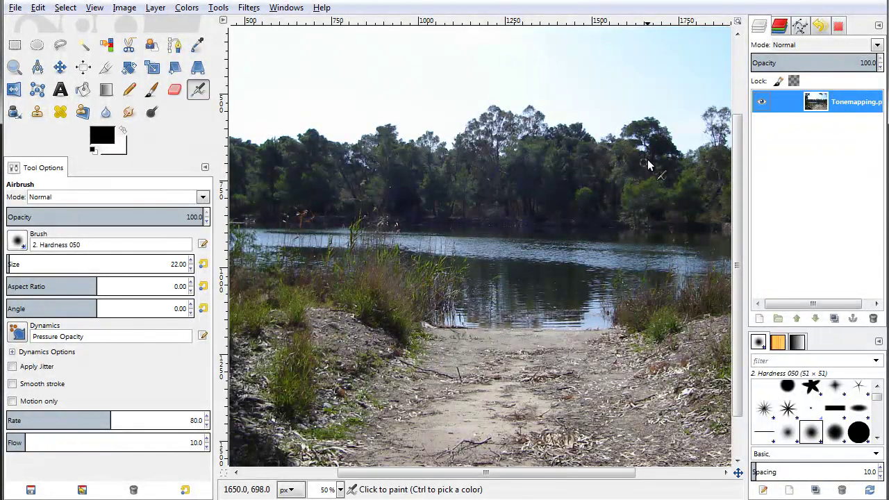
right_click(832, 101)
click(790, 175)
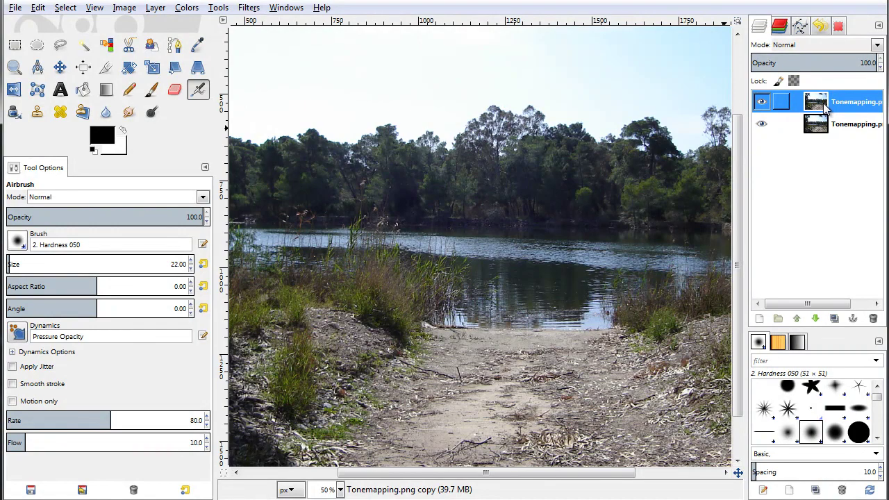
Apply a Gaussian blur with a 14 px radius to the Tonemapping.png copy layer
click(249, 8)
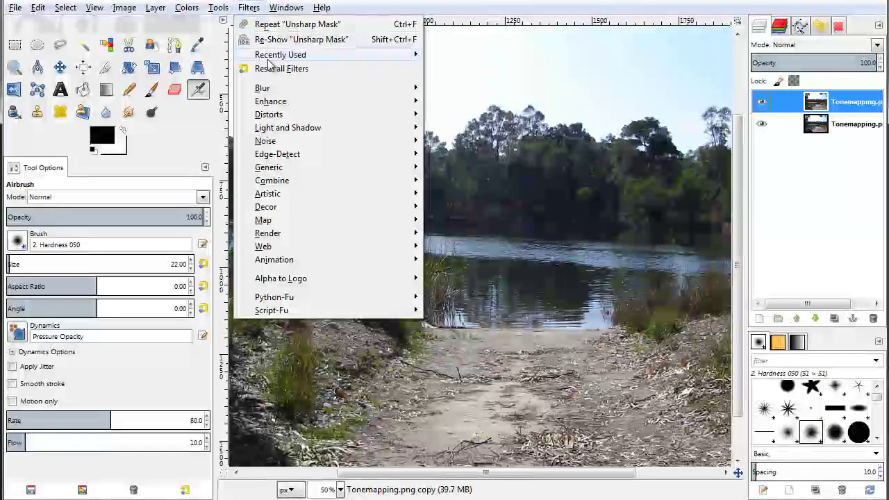
mouse_move(333, 89)
click(497, 104)
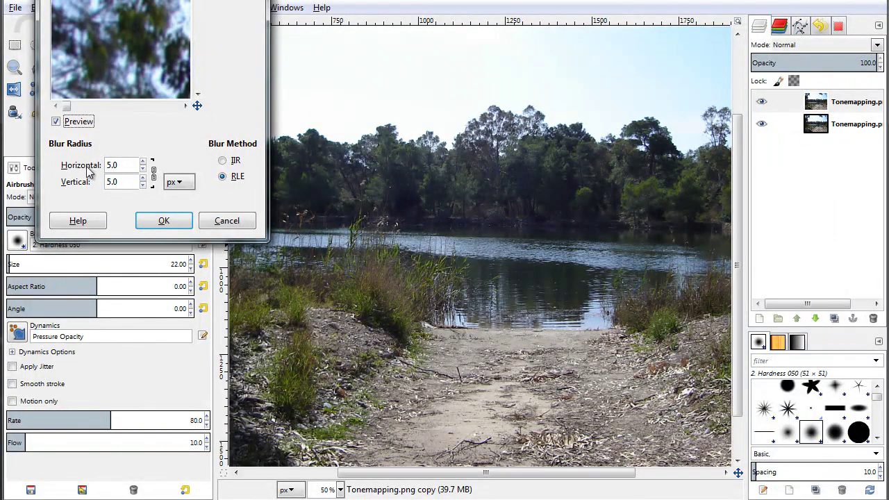
double_click(111, 166)
text(14)
key(Tab)
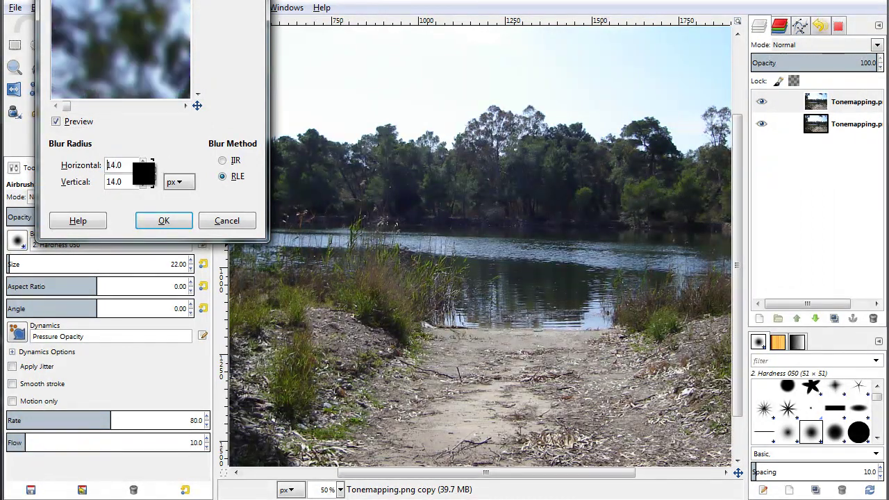
click(187, 221)
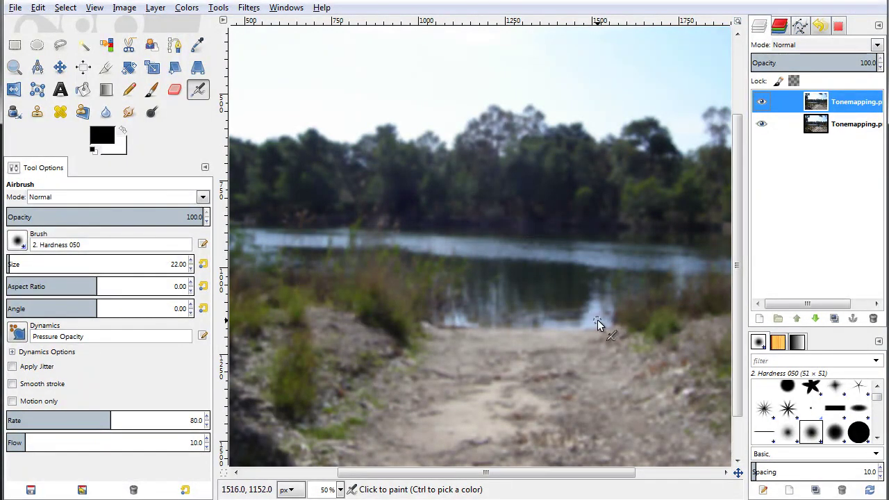
Discard a trial Curves inversion, then invert the blurred copy layer with Colors > Invert
right_click(469, 224)
mouse_move(541, 276)
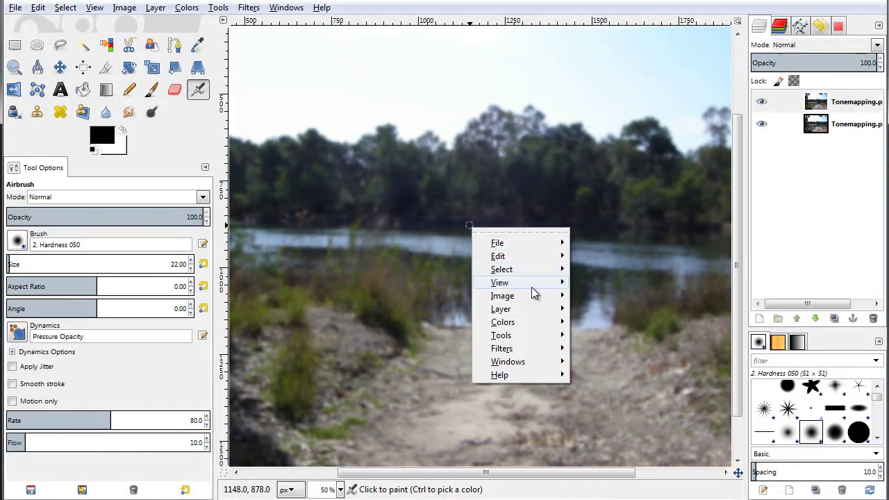
mouse_move(529, 294)
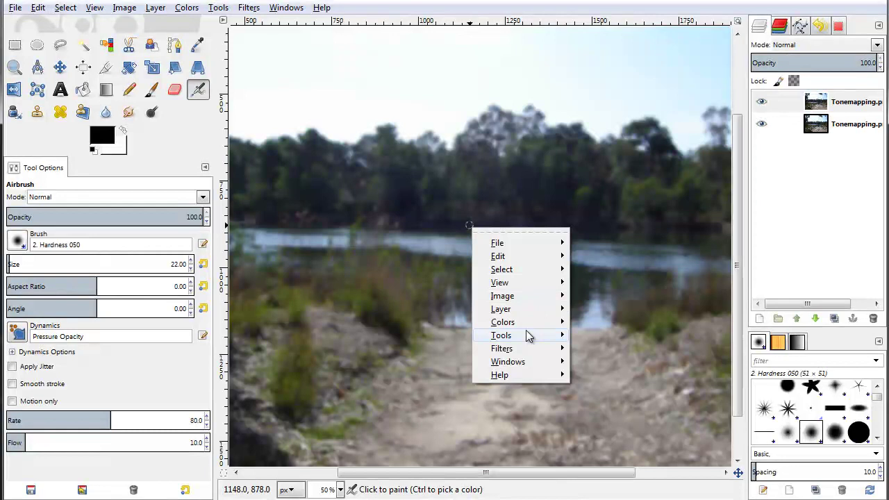
mouse_move(531, 323)
click(620, 383)
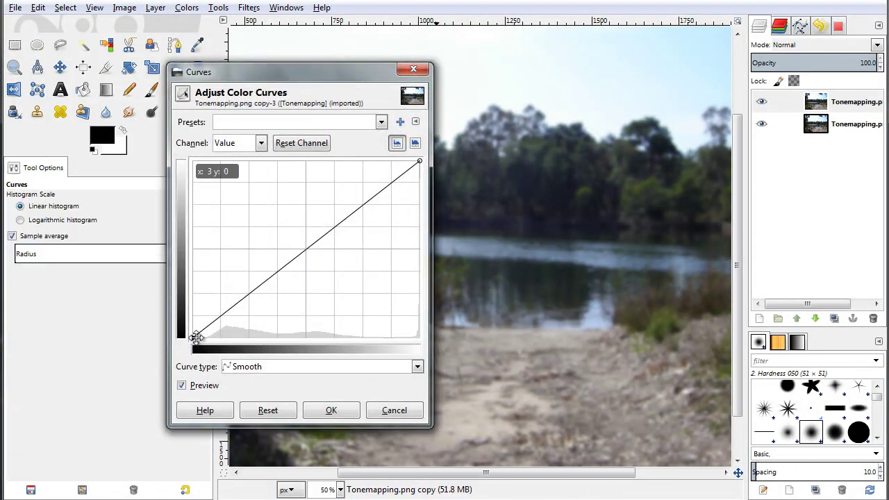
drag(193, 338, 178, 162)
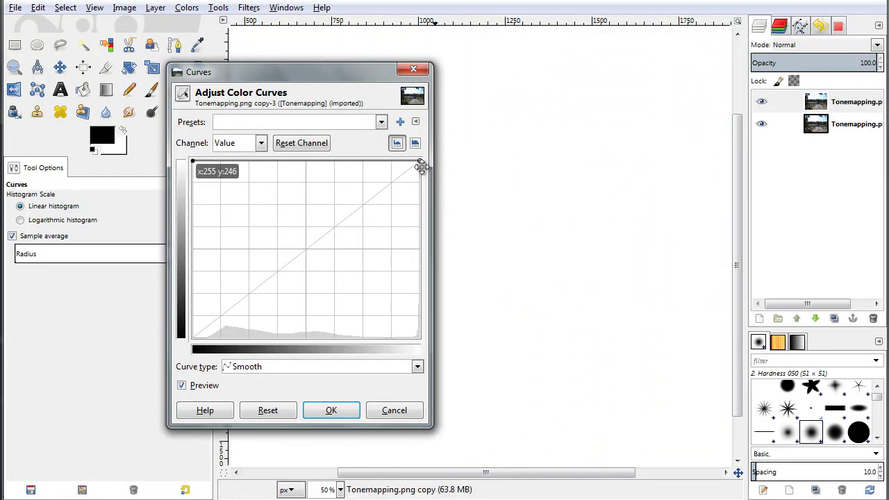
drag(415, 162, 420, 355)
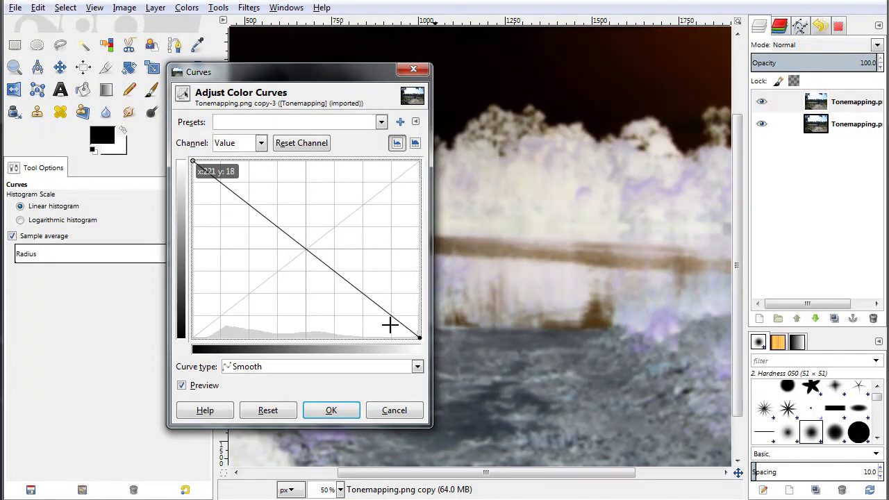
click(395, 411)
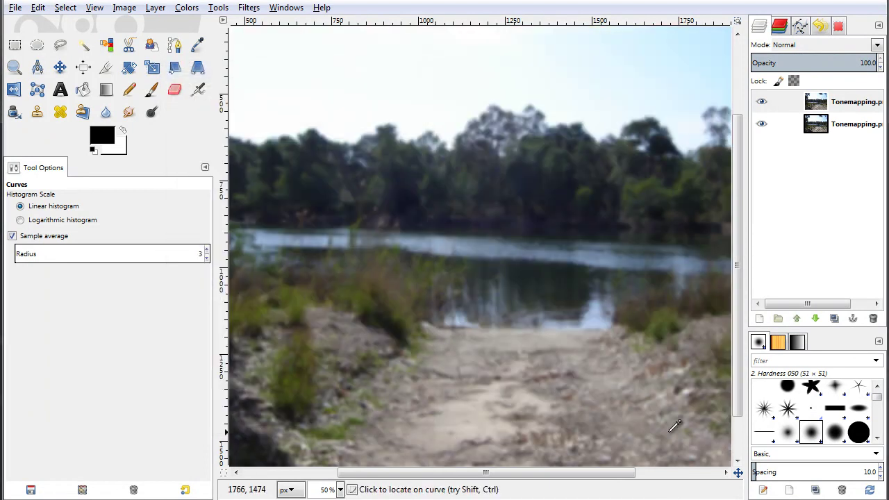
click(186, 8)
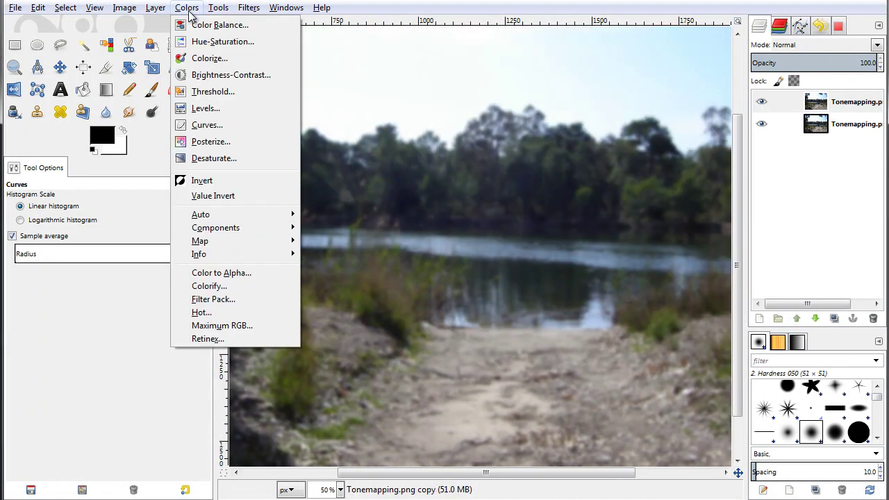
click(203, 181)
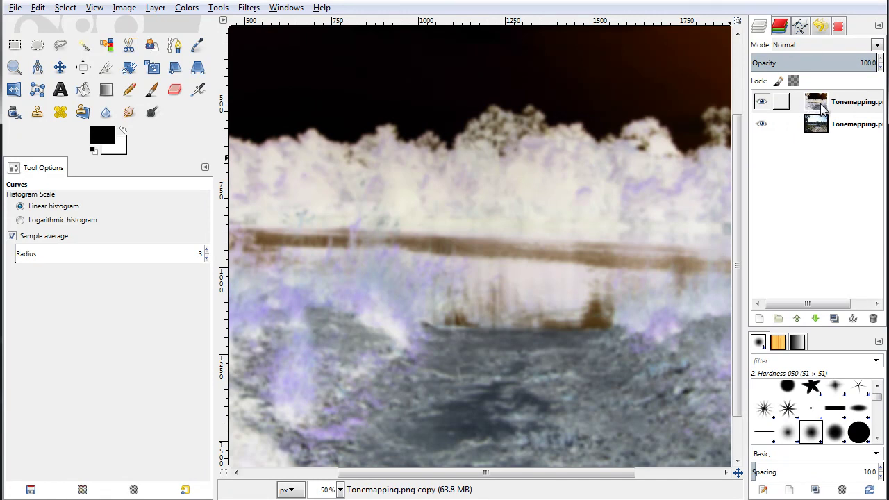
Duplicate the original bottom Tonemapping.png photo layer
click(839, 123)
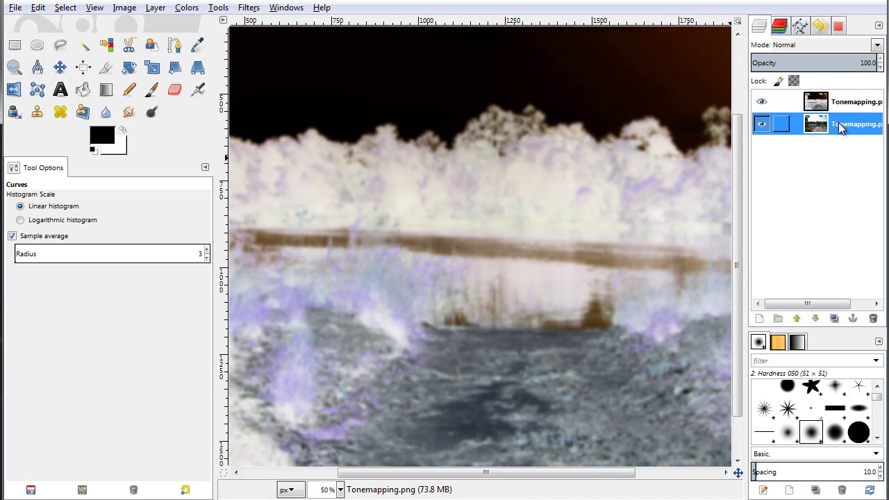
right_click(840, 123)
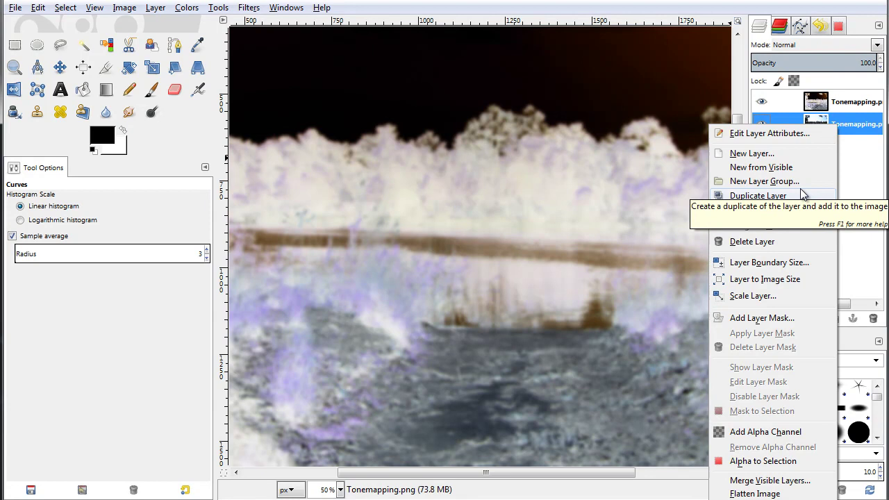
click(780, 196)
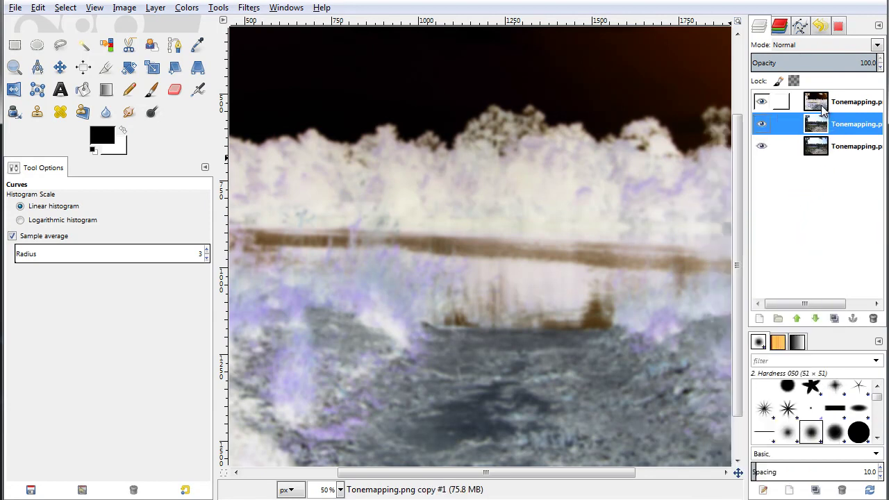
Set the inverted blurred top layer's opacity to 50
click(820, 106)
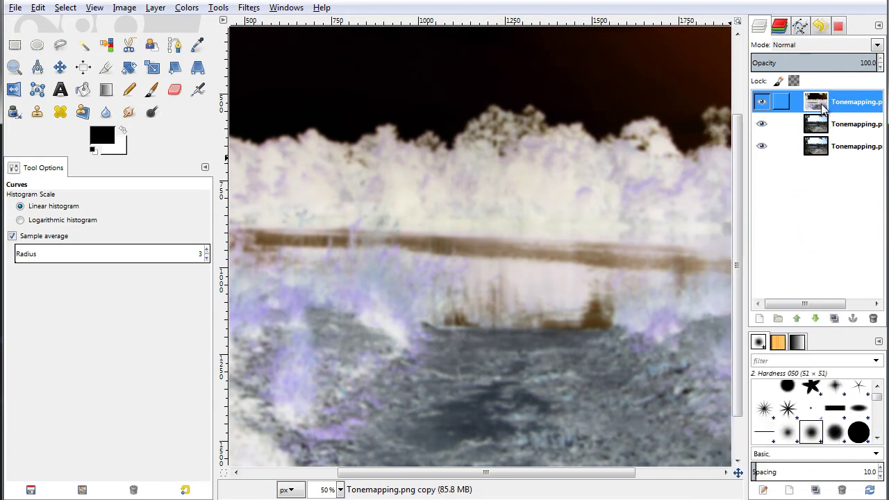
click(816, 65)
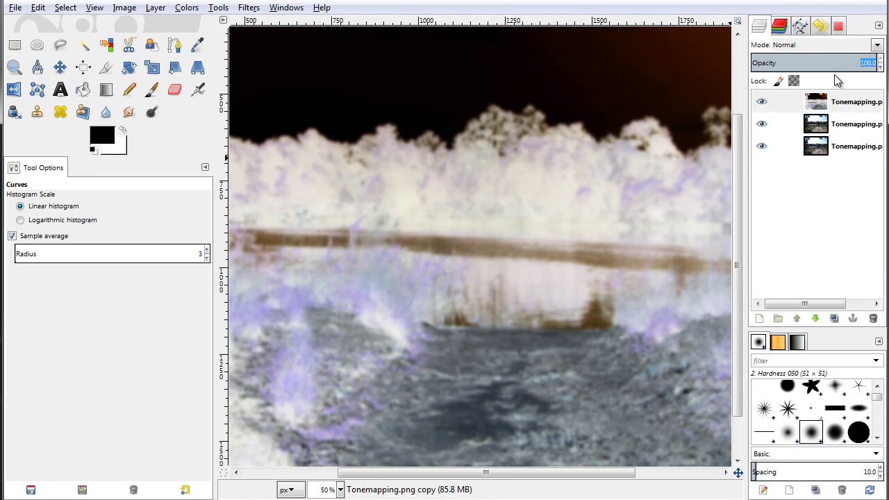
key(Return)
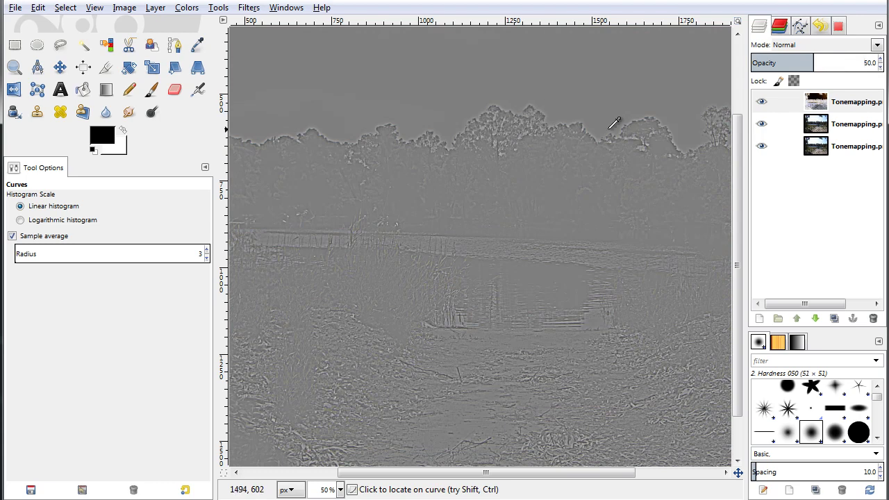
Merge the top layer down into the layer below it
right_click(818, 106)
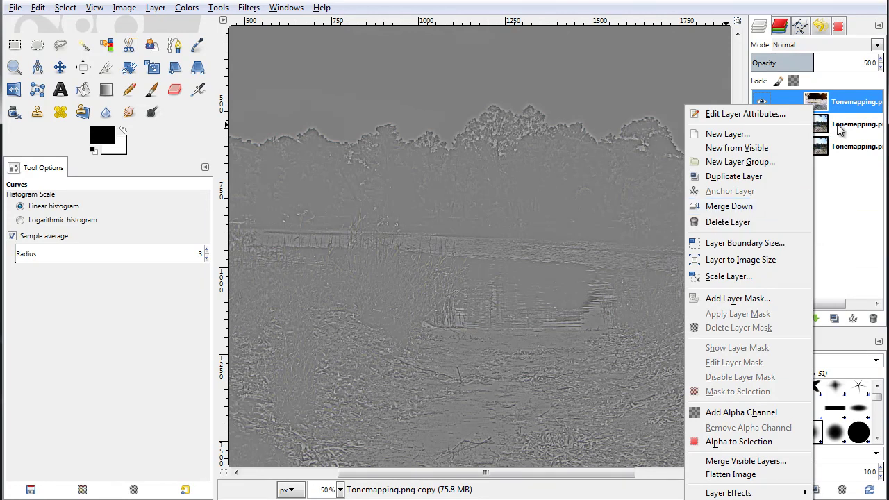
click(778, 206)
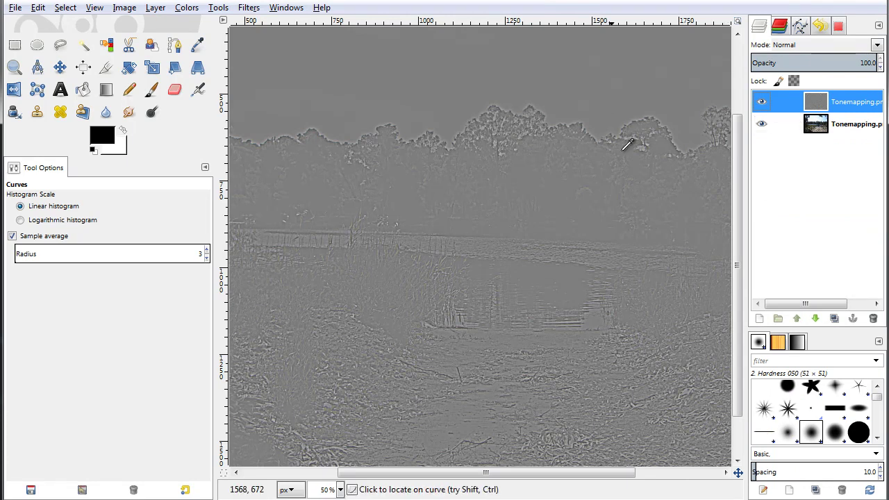
scroll(587, 173, up, 3)
scroll(587, 174, down, 3)
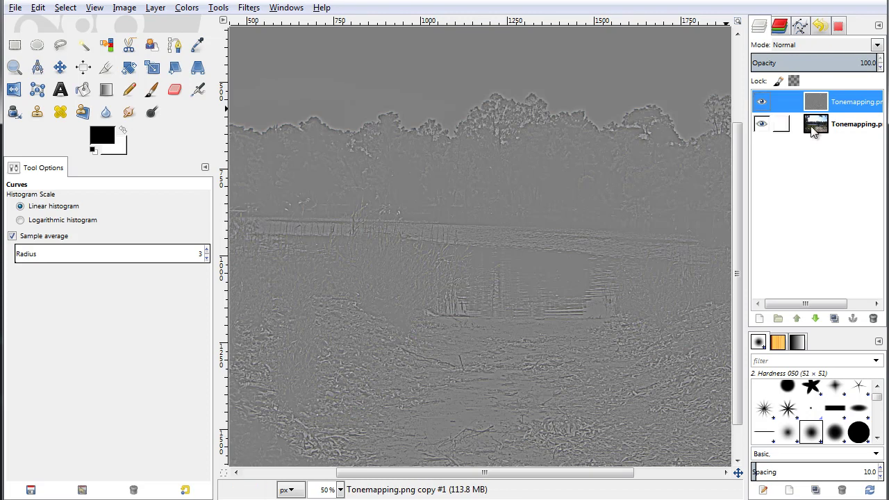
Switch the grey top layer to Overlay mode and make it visible
click(878, 45)
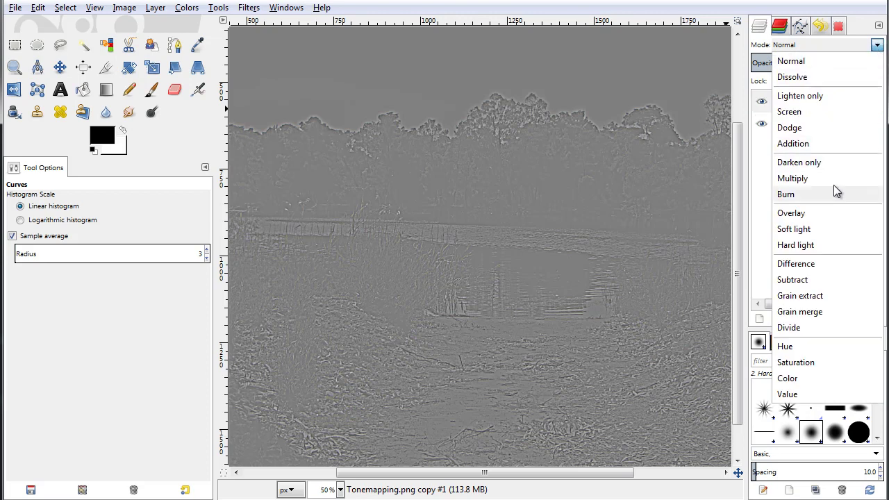
click(824, 210)
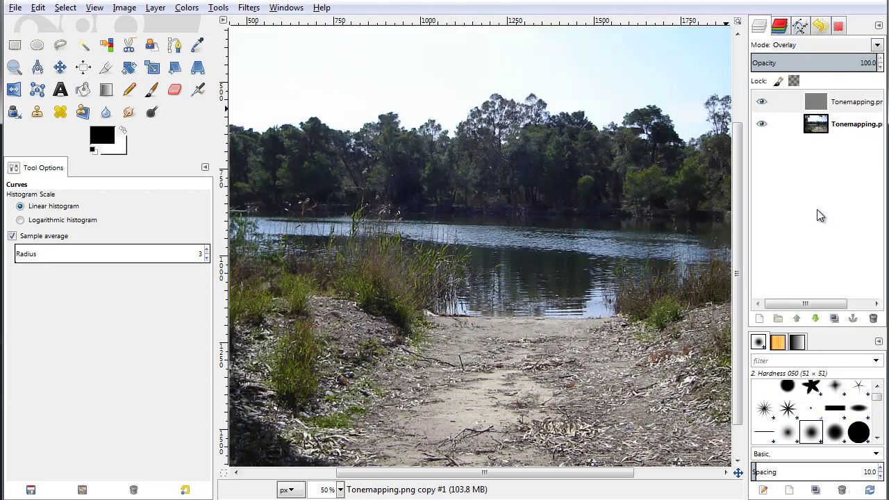
click(764, 107)
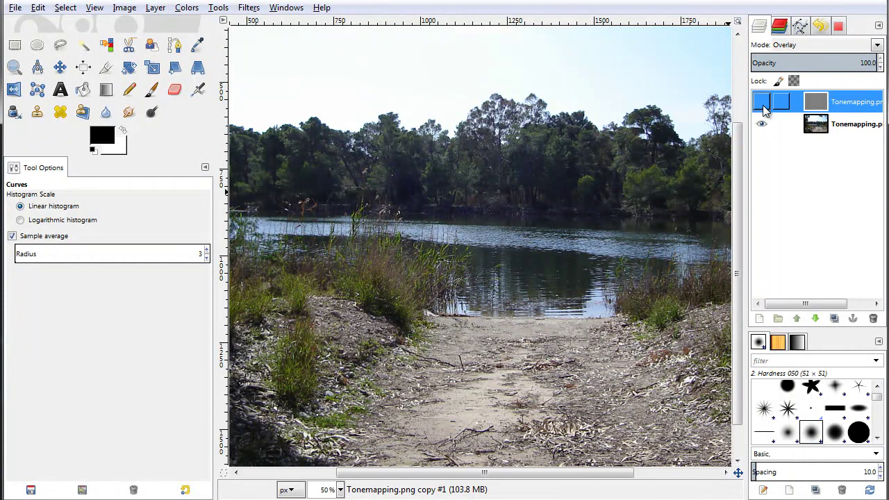
click(764, 109)
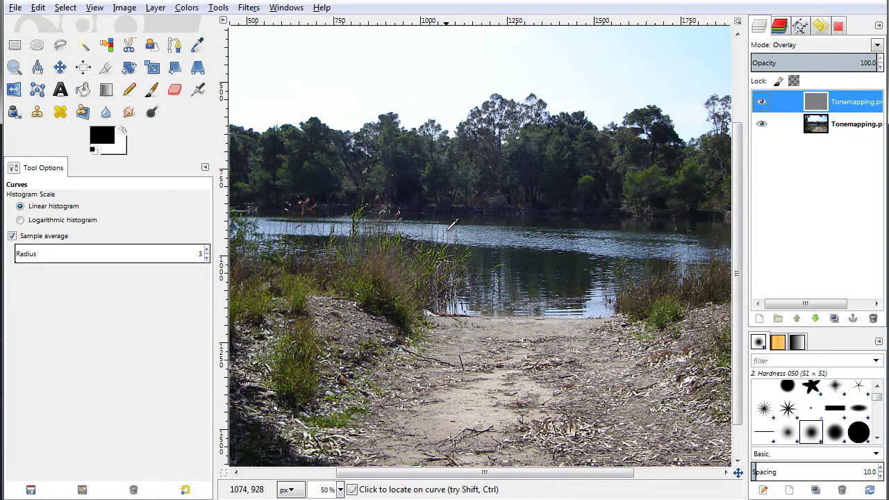
Open Curves for the copy layer, test the black point, then reset the Value curve straight
right_click(494, 217)
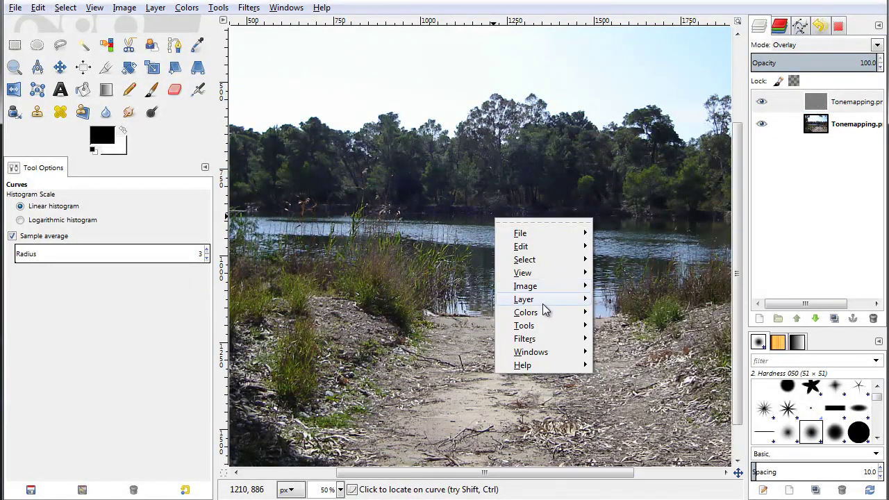
mouse_move(546, 314)
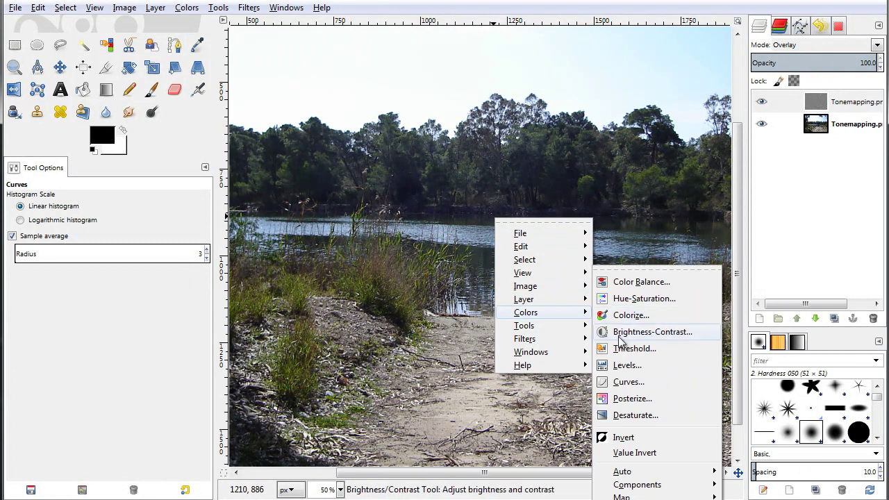
click(643, 383)
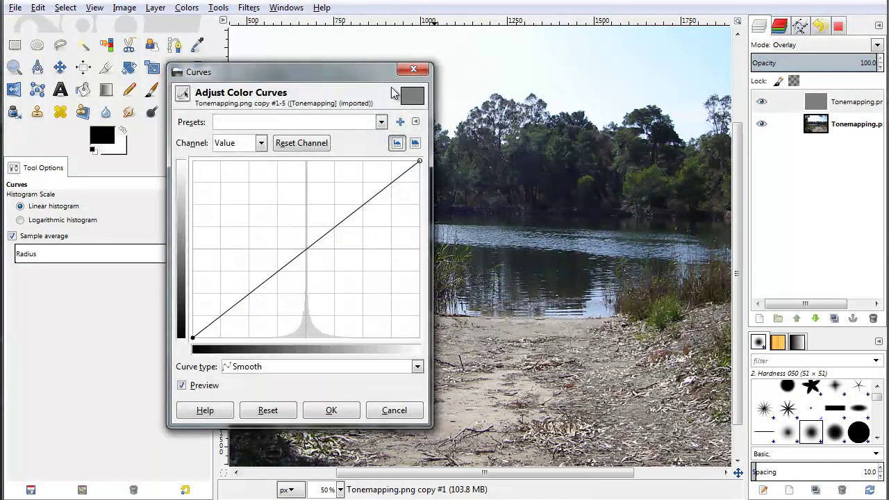
drag(370, 78, 567, 63)
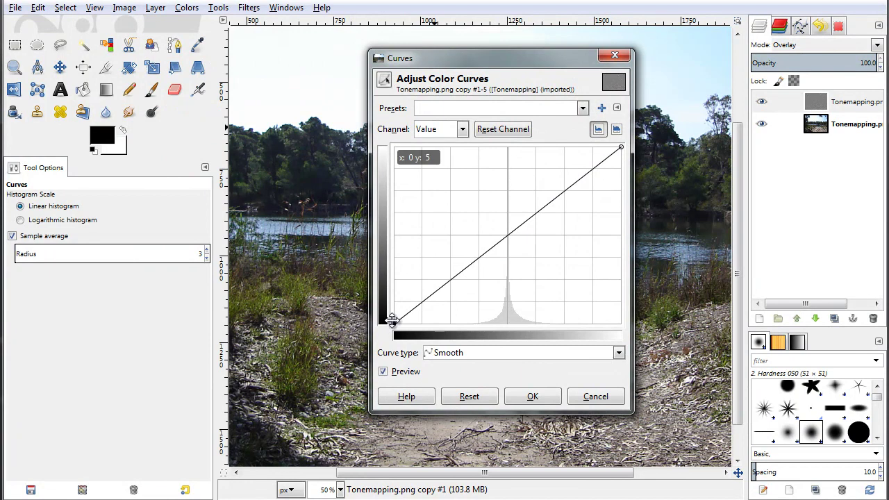
drag(393, 324, 452, 339)
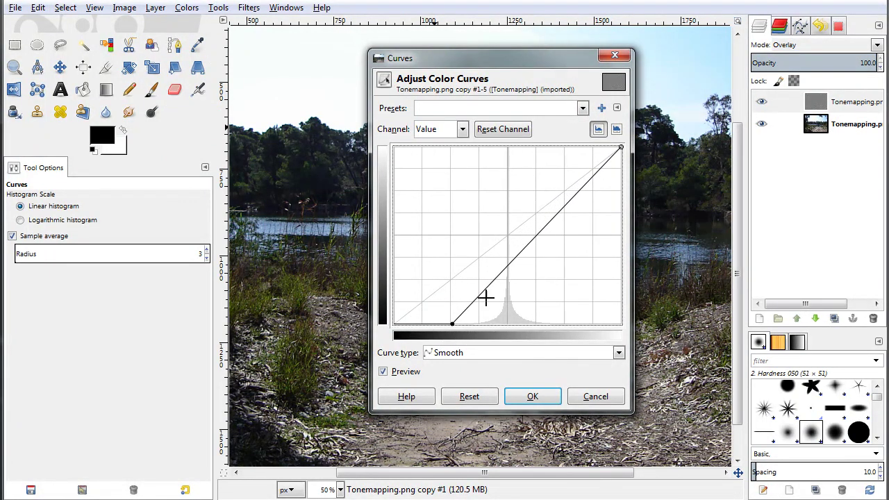
drag(557, 61, 397, 68)
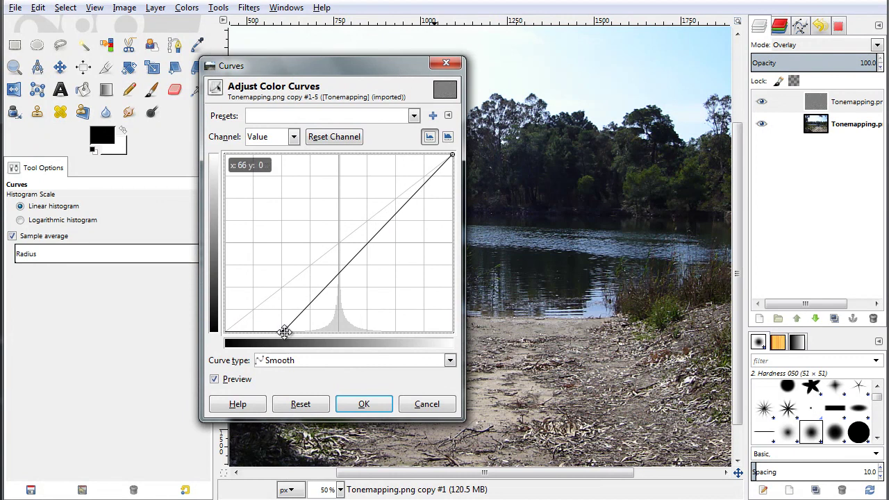
click(351, 137)
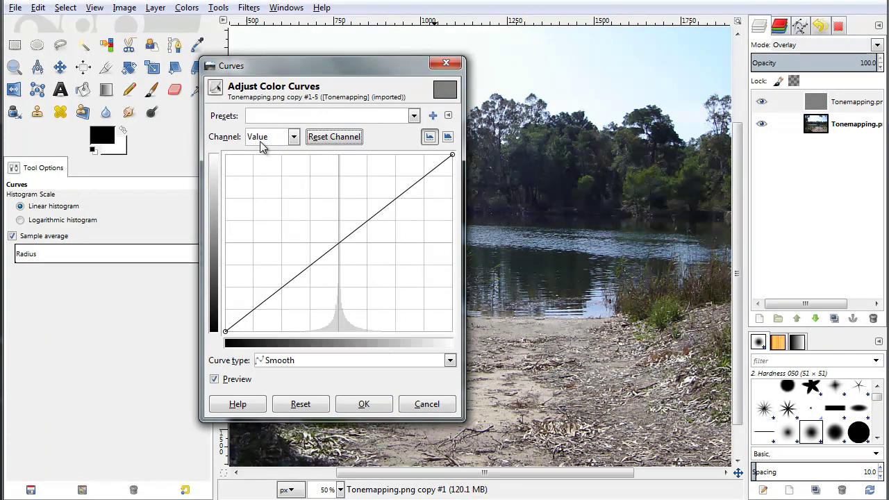
drag(335, 63, 295, 61)
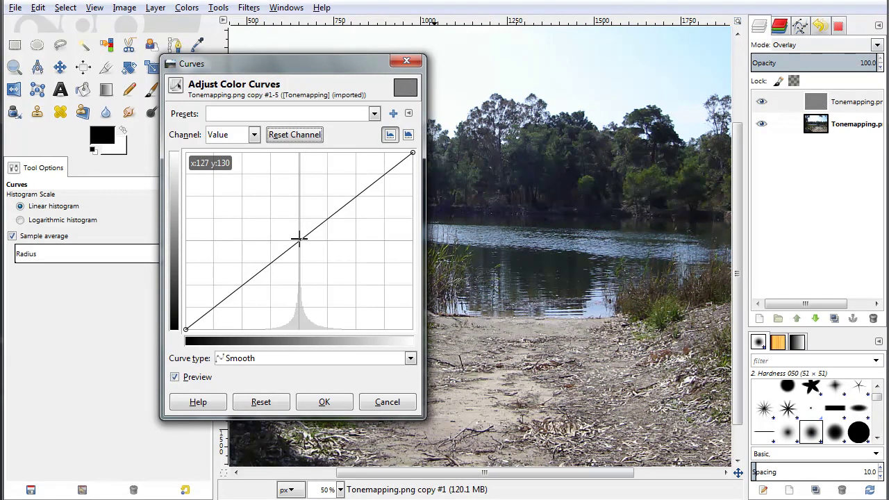
Pin a control point at the centre of the straight Value curve
click(298, 237)
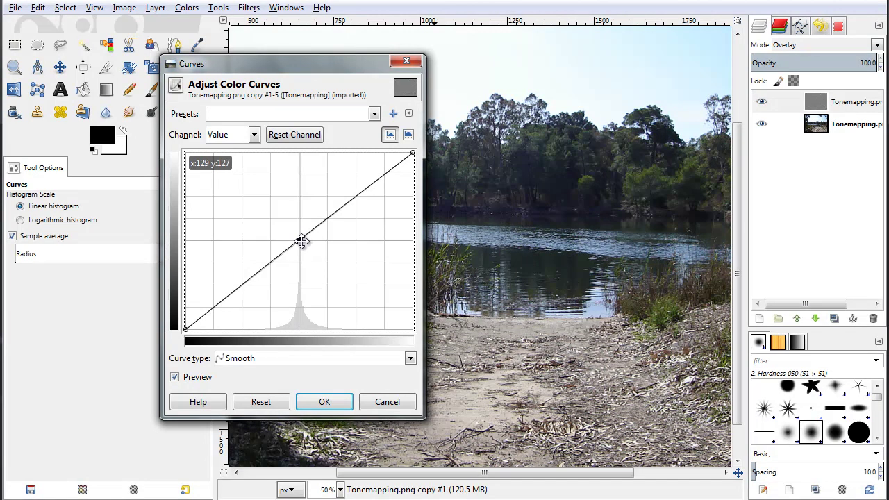
mouse_move(301, 242)
mouse_down()
mouse_move(299, 213)
mouse_move(302, 240)
mouse_up()
click(294, 135)
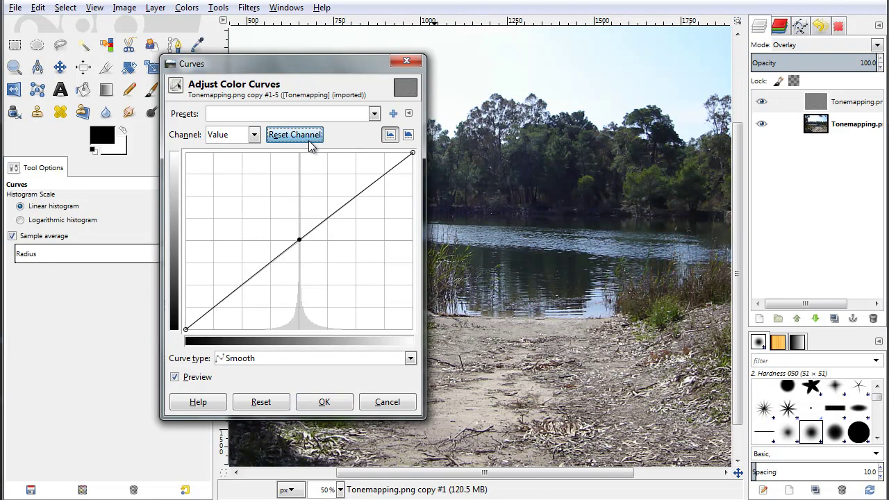
click(299, 240)
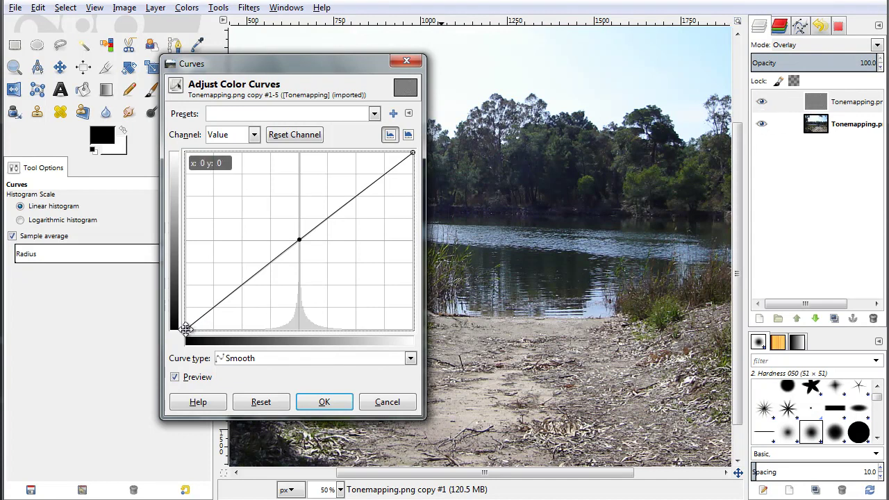
Drag the black and white points inward so the curve runs steeply from 89 to 149
drag(186, 329, 241, 329)
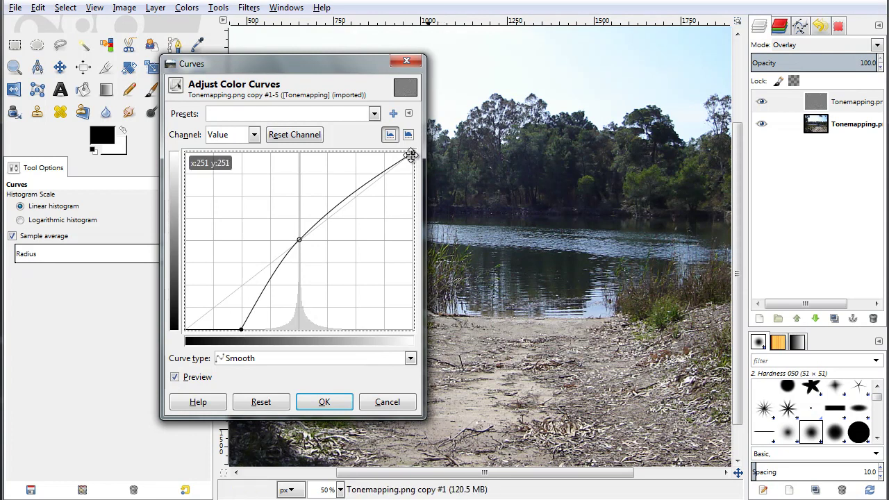
drag(411, 152, 355, 147)
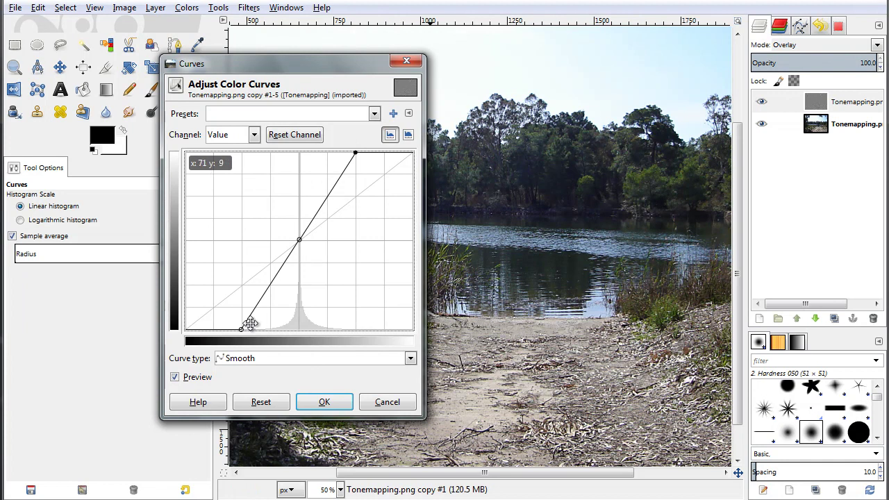
drag(246, 324, 268, 329)
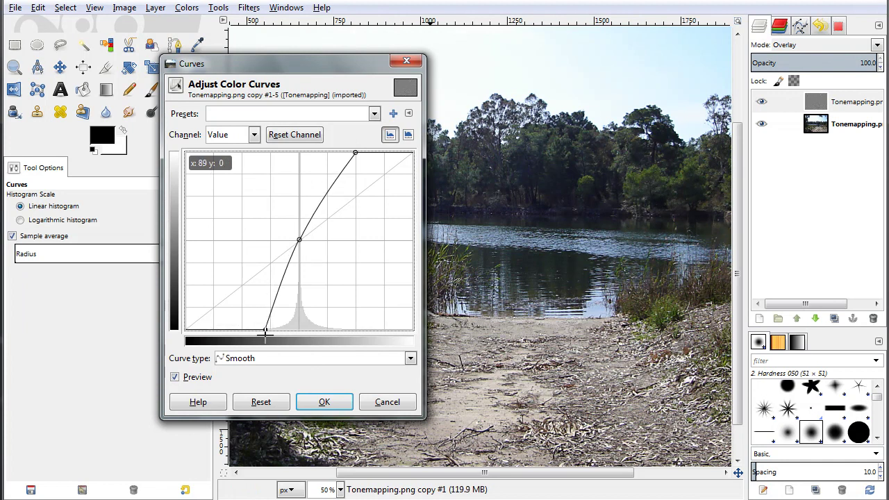
drag(355, 152, 320, 142)
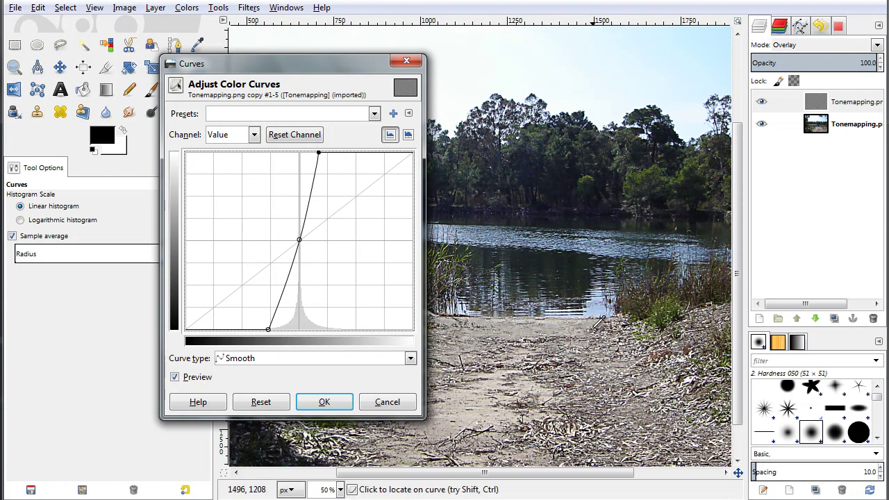
Fine-tune the curve's end points until it climbs from about input 101 to 147
drag(320, 66, 214, 65)
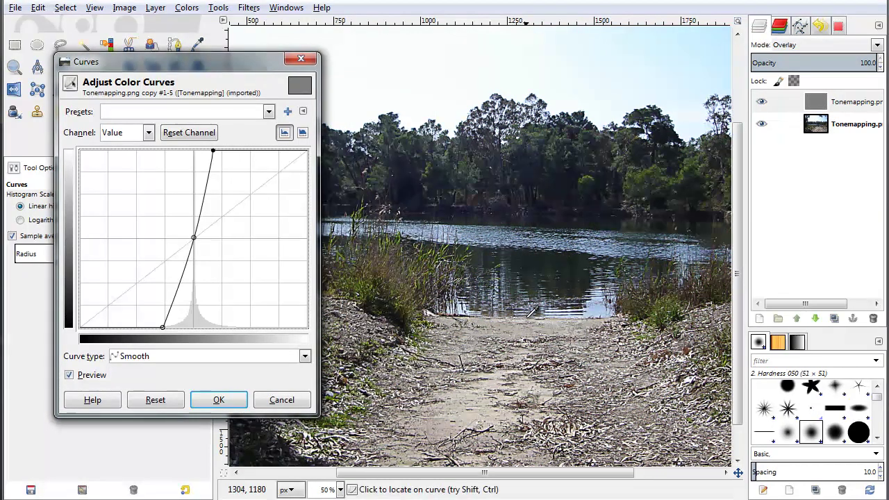
mouse_move(162, 328)
mouse_down()
mouse_move(175, 326)
mouse_move(145, 323)
mouse_move(172, 327)
mouse_up()
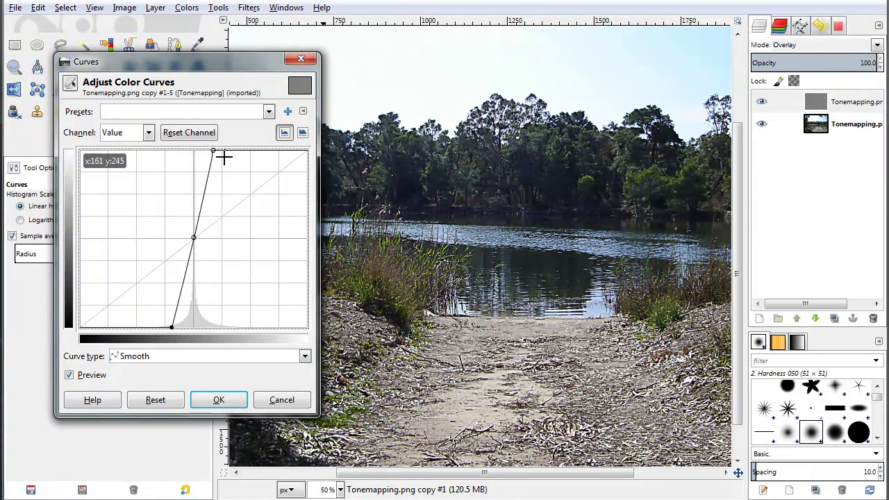
drag(253, 154, 225, 151)
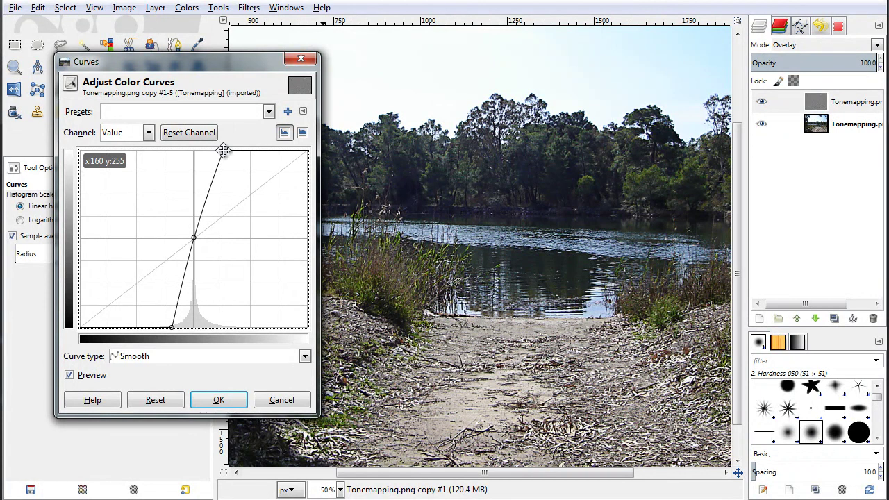
mouse_move(173, 326)
mouse_down()
mouse_move(147, 331)
mouse_move(171, 339)
mouse_up()
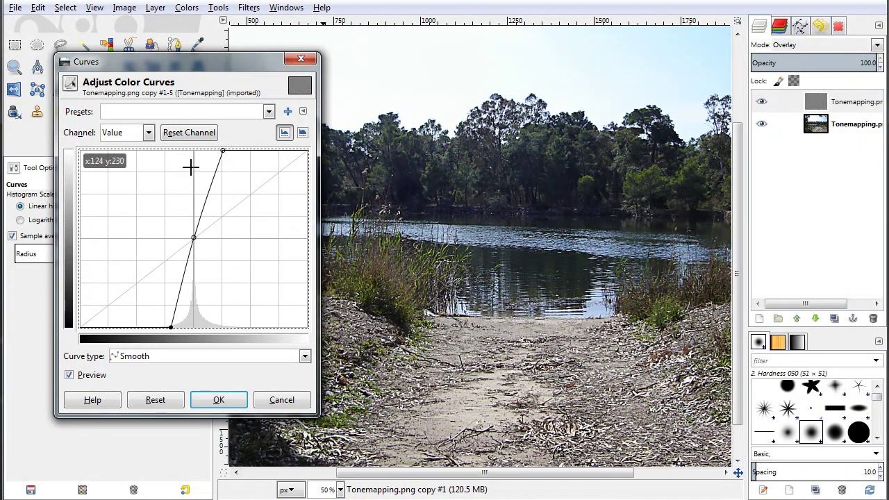
mouse_move(226, 154)
mouse_down()
mouse_move(210, 148)
mouse_move(238, 148)
mouse_move(210, 147)
mouse_move(220, 152)
mouse_up()
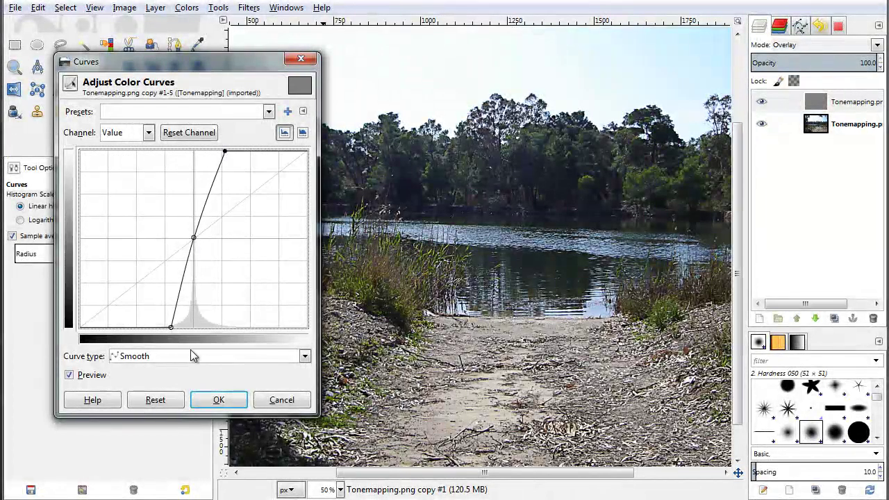
mouse_move(173, 326)
mouse_down()
mouse_move(159, 327)
mouse_move(178, 327)
mouse_up()
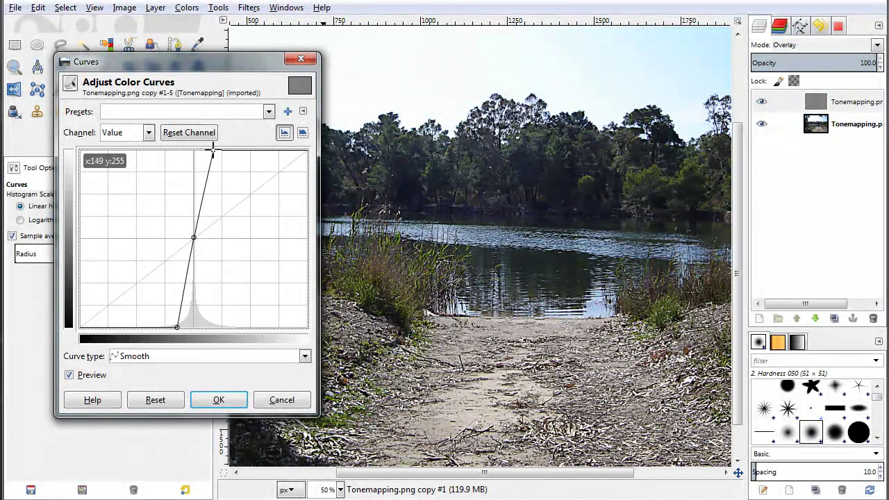
mouse_move(214, 151)
mouse_down()
mouse_move(203, 146)
mouse_move(209, 150)
mouse_up()
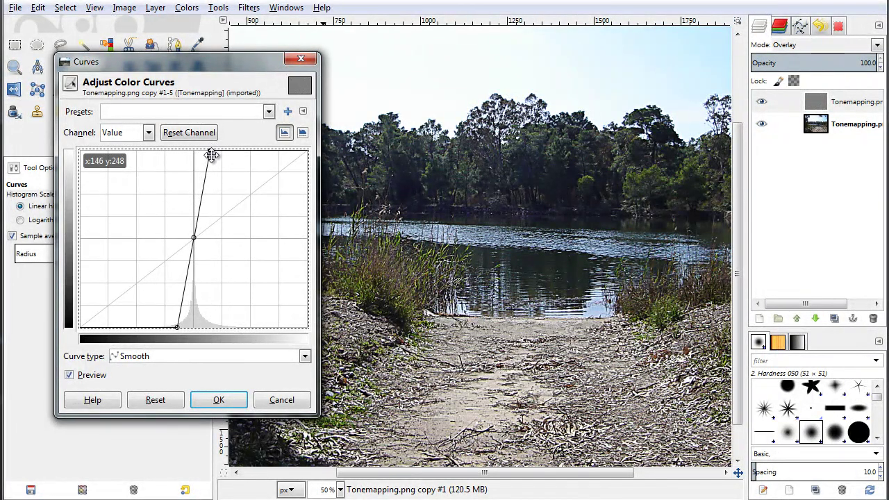
mouse_move(177, 327)
mouse_down()
mouse_move(165, 327)
mouse_move(178, 328)
mouse_up()
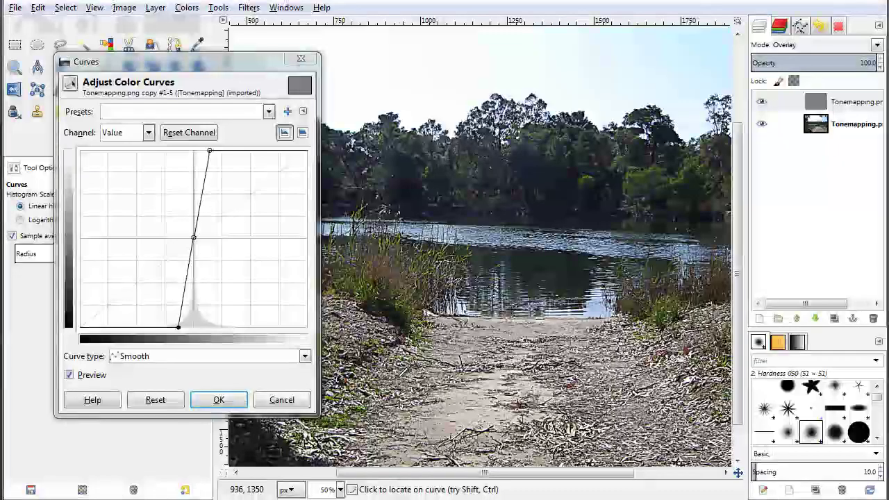
drag(179, 327, 174, 329)
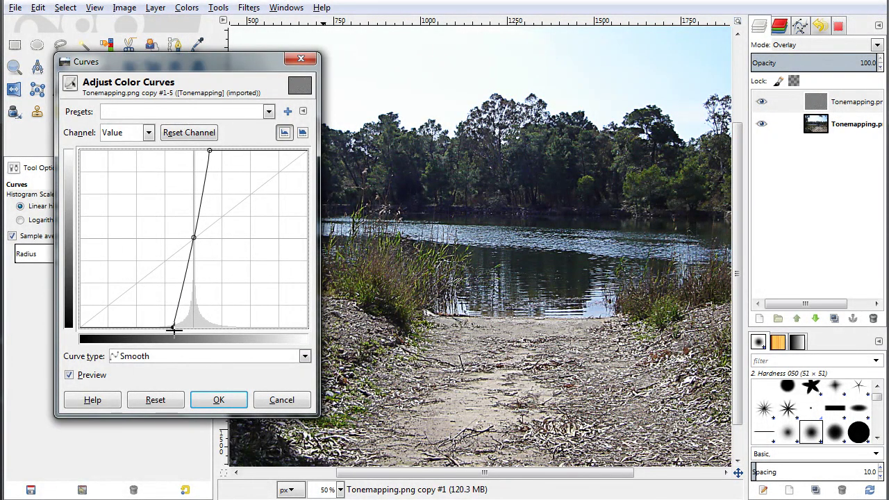
Commit the steep curve with OK, then toggle the overlay layer off and on to compare
click(245, 403)
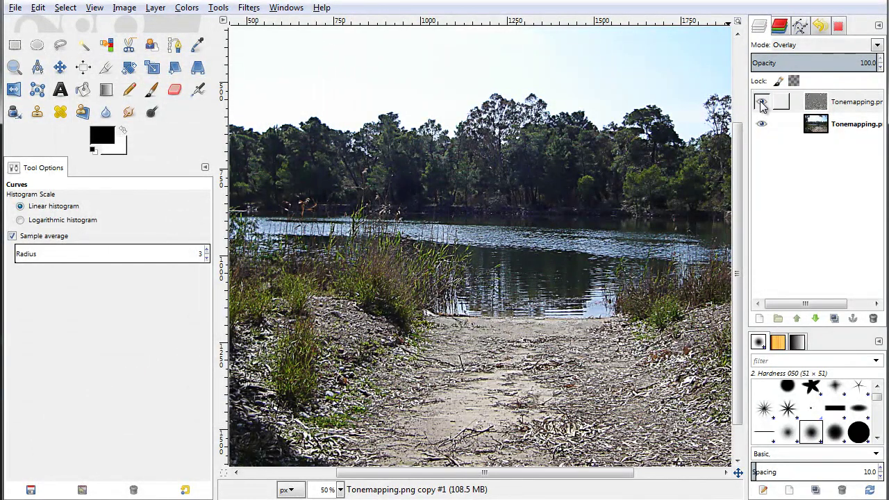
click(762, 103)
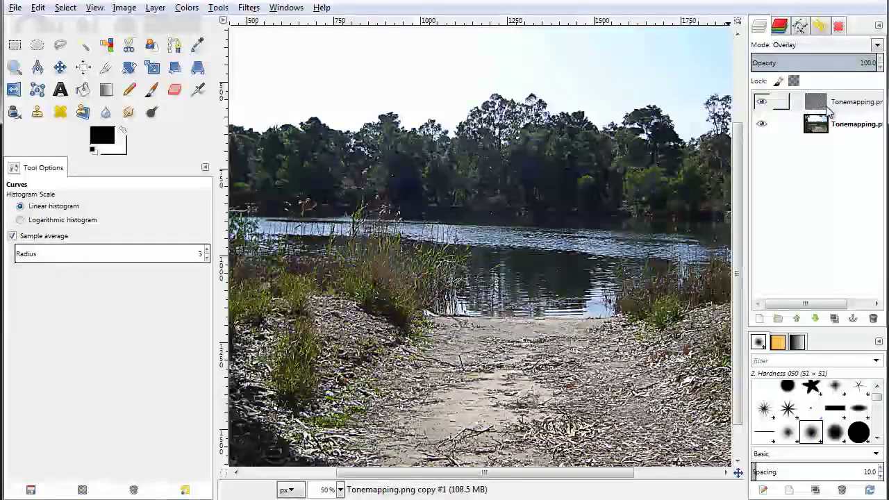
click(764, 102)
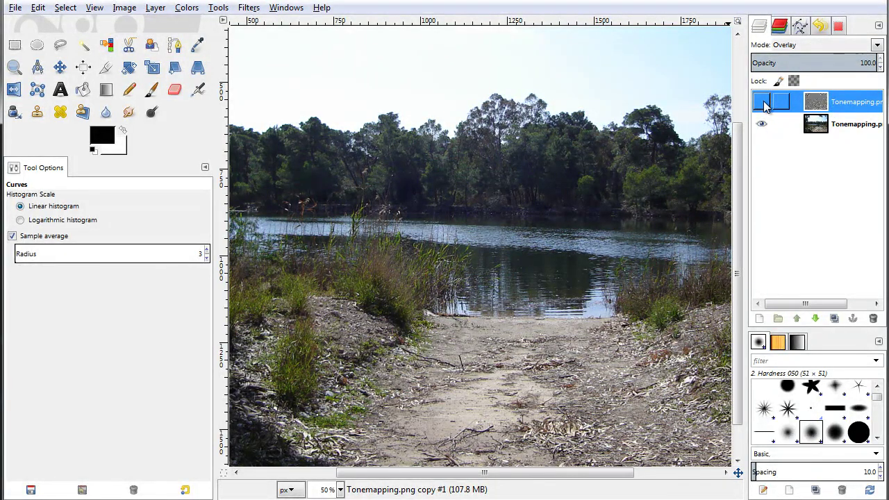
click(764, 103)
click(764, 103)
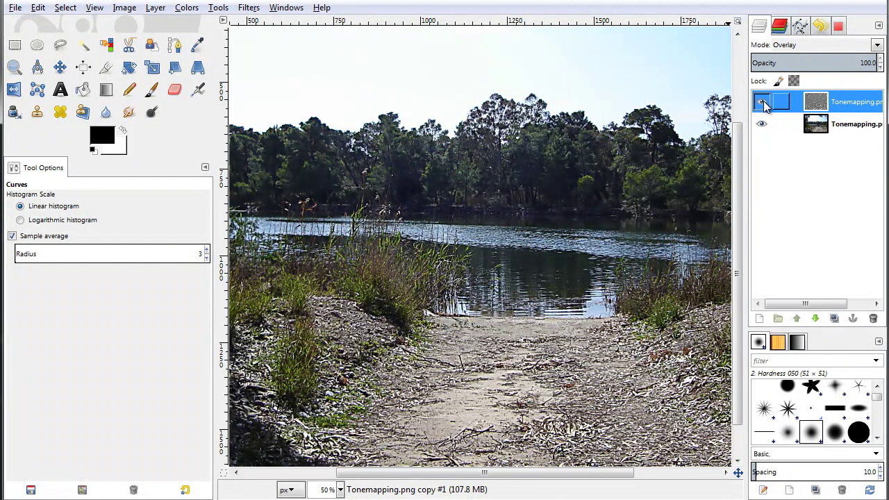
click(487, 174)
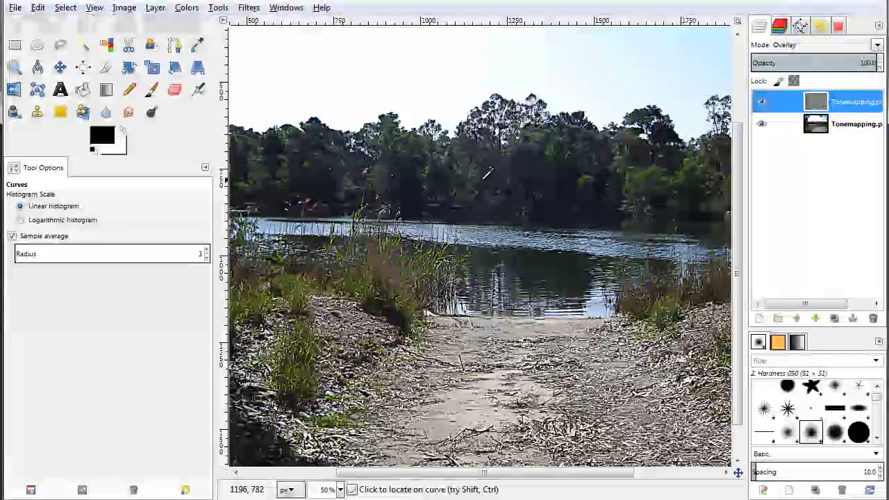